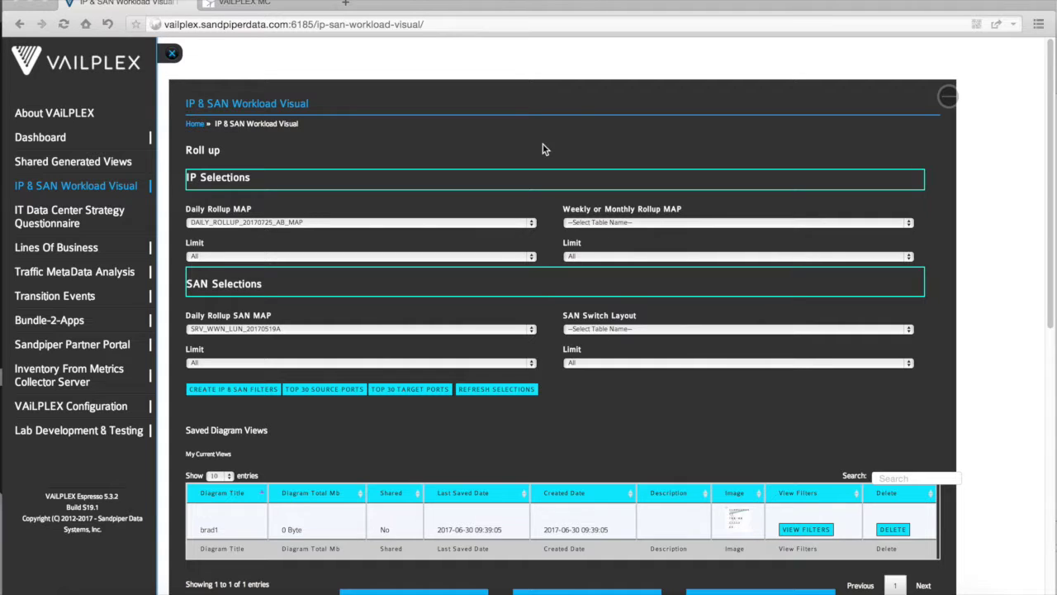
Select DAILY_ROLLUP_20170725_AB_MAP as the daily IP rollup map and SRV_WWN_LUN_20170519A as the daily SAN rollup map.
left_click(351, 228)
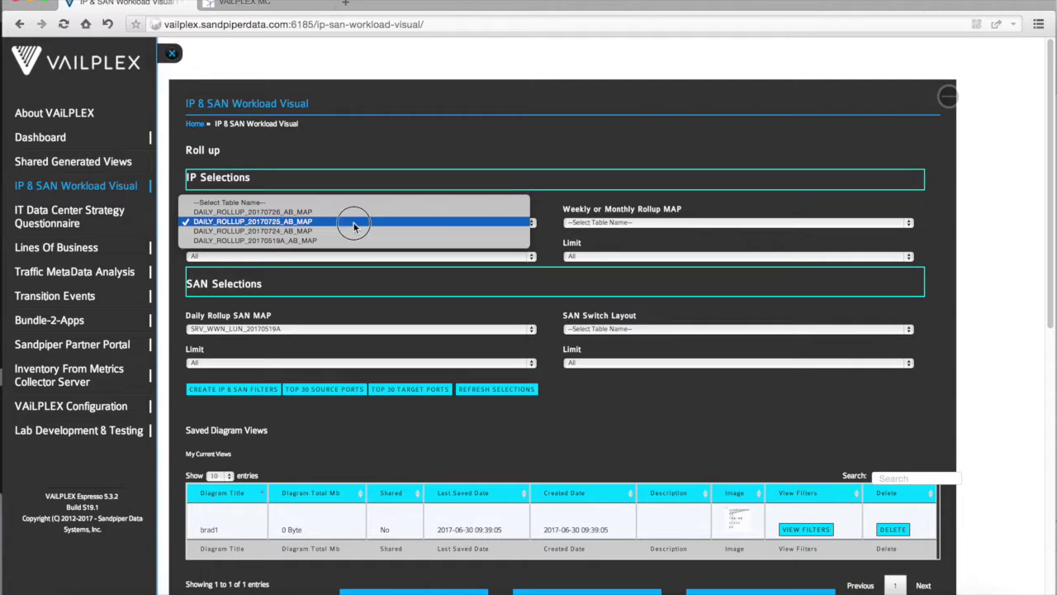
left_click(267, 226)
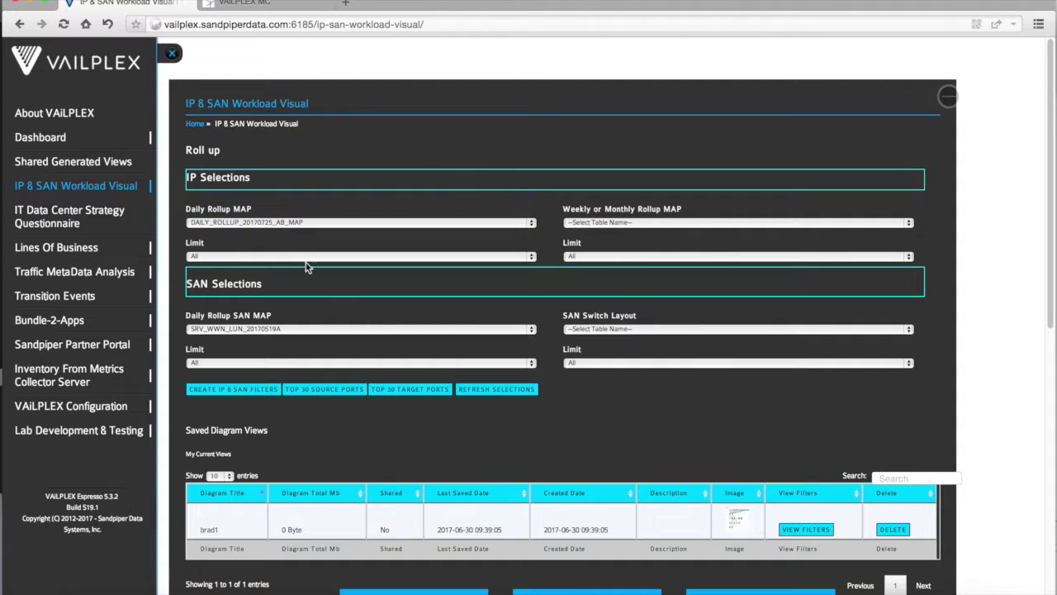
left_click(307, 330)
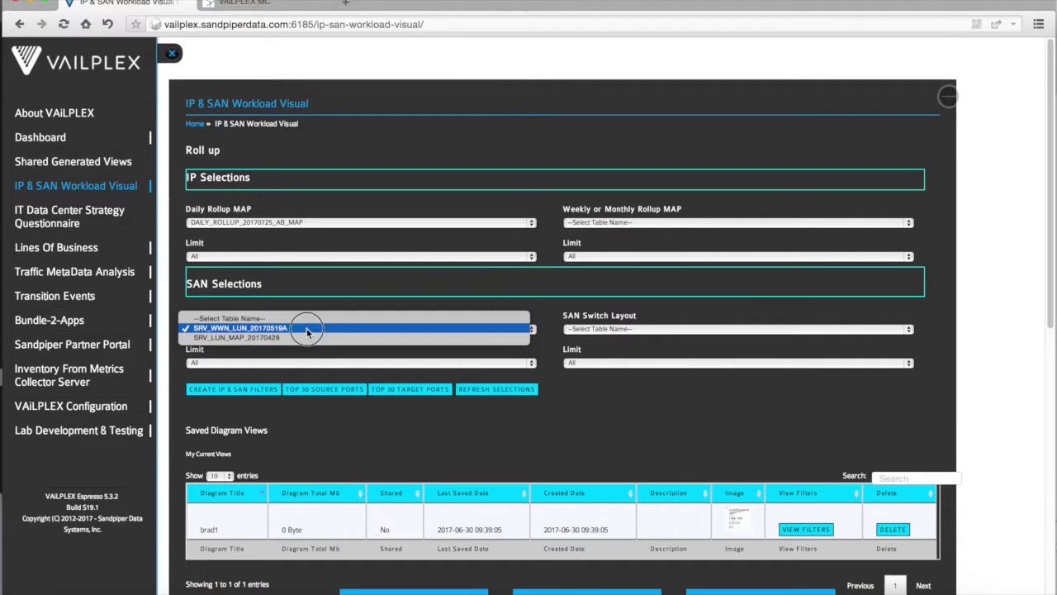
left_click(306, 328)
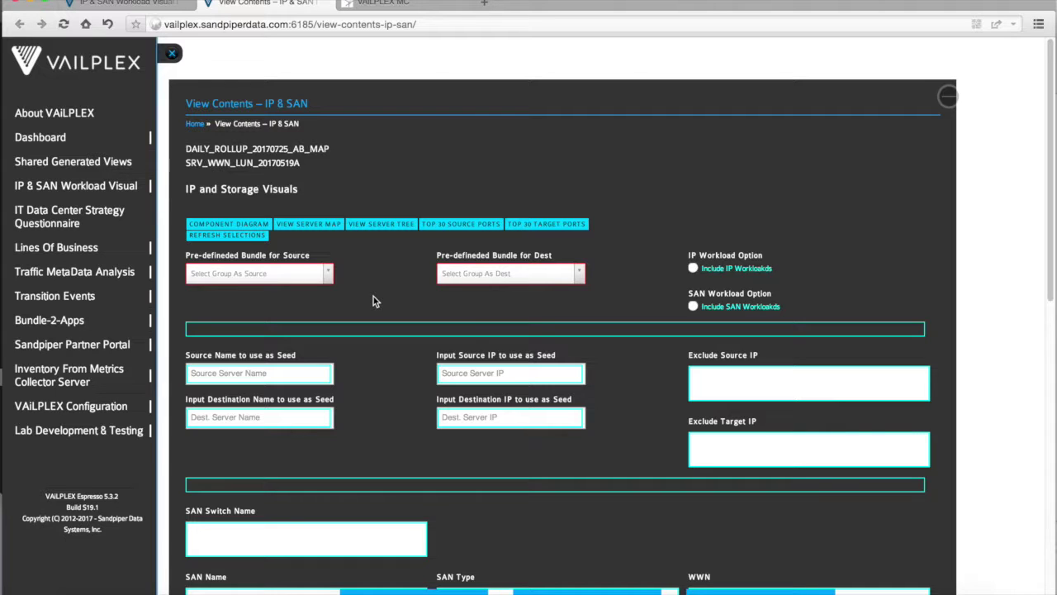
Choose the VAILPLEX_DEMO1 pre-defined bundle as the source group.
left_click(321, 280)
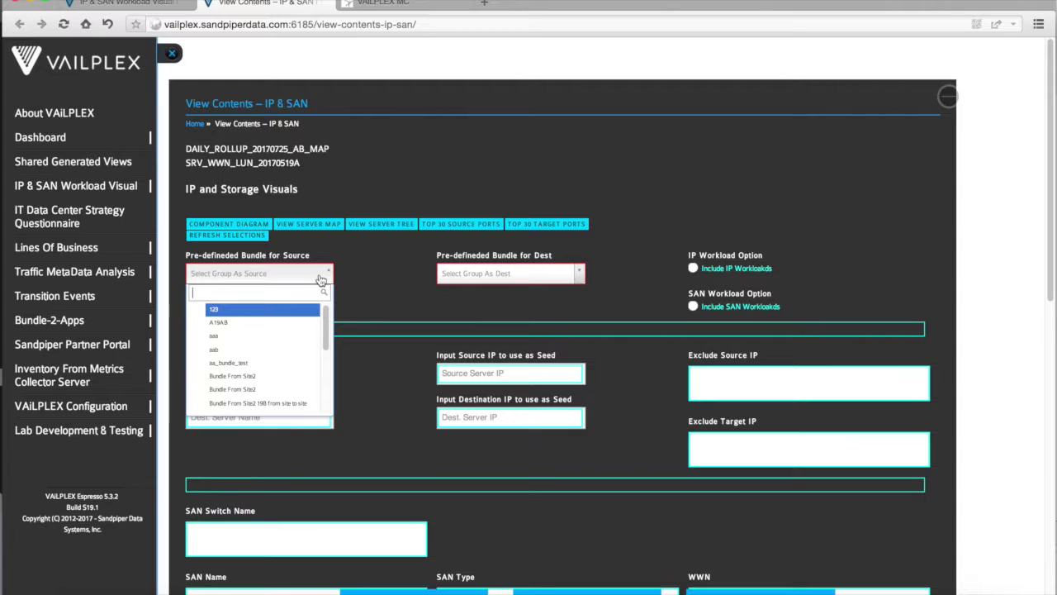
left_click_drag(328, 324, 327, 396)
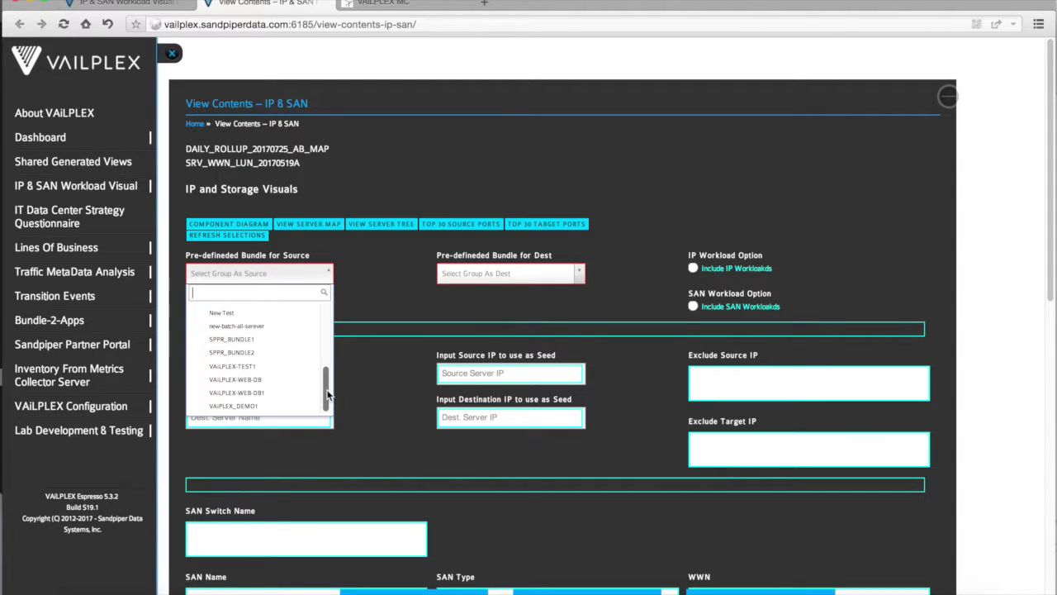
left_click(254, 406)
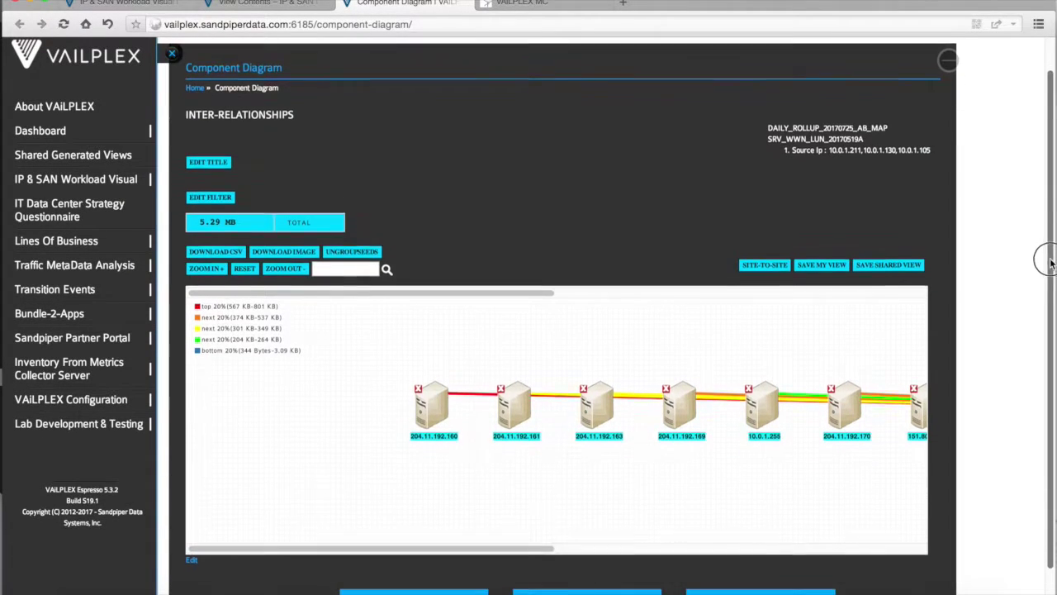
Move the seed group above the server row and spread servers 204.11.192.170, 10.0.1.255, 204.11.192.169 and 151.80.125.93 out below it.
left_click_drag(538, 525, 751, 528)
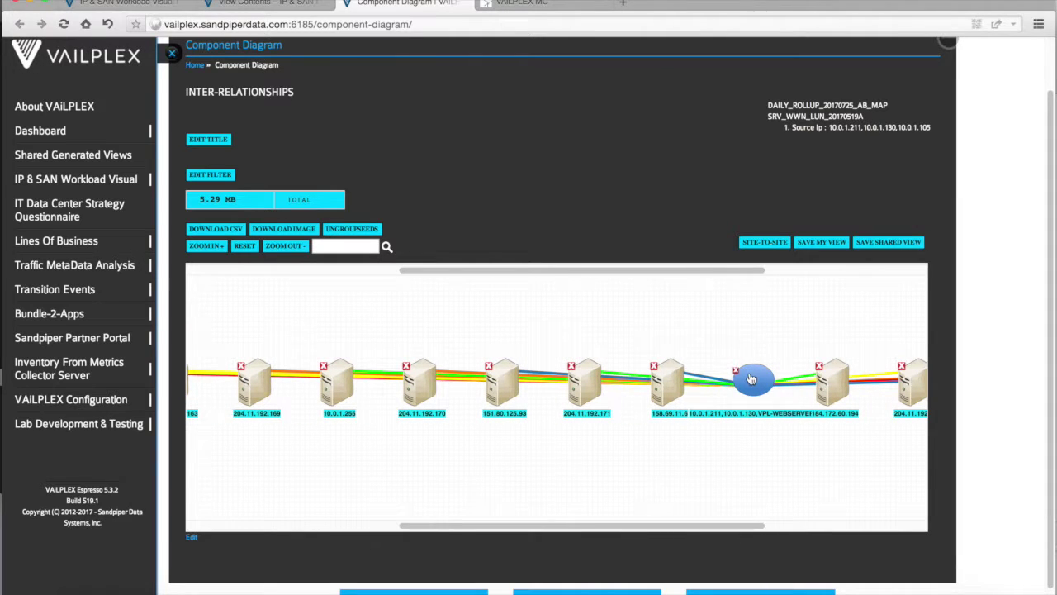
left_click_drag(752, 378, 446, 310)
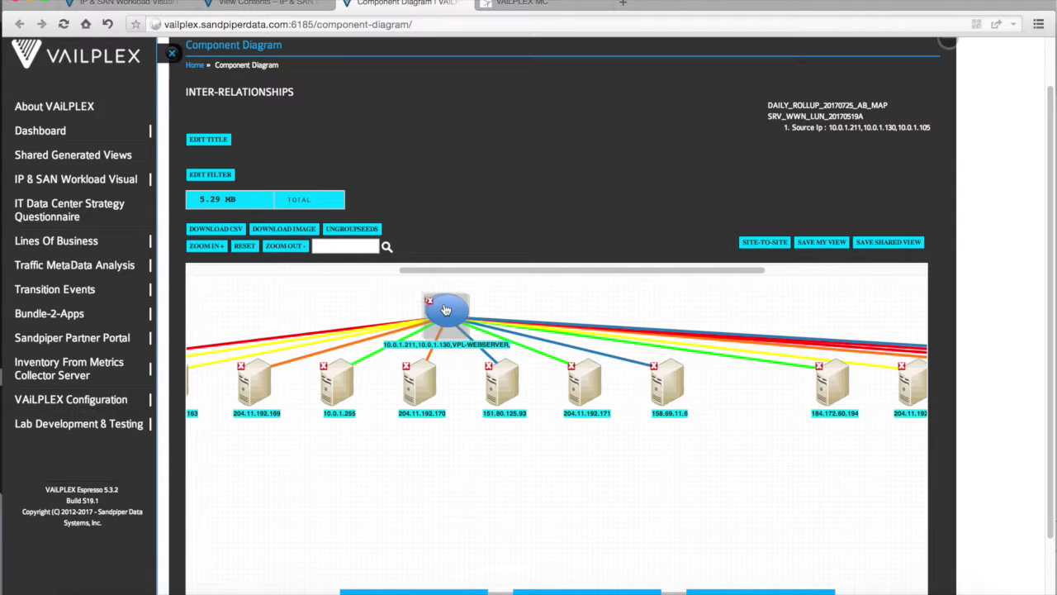
left_click_drag(403, 382, 411, 475)
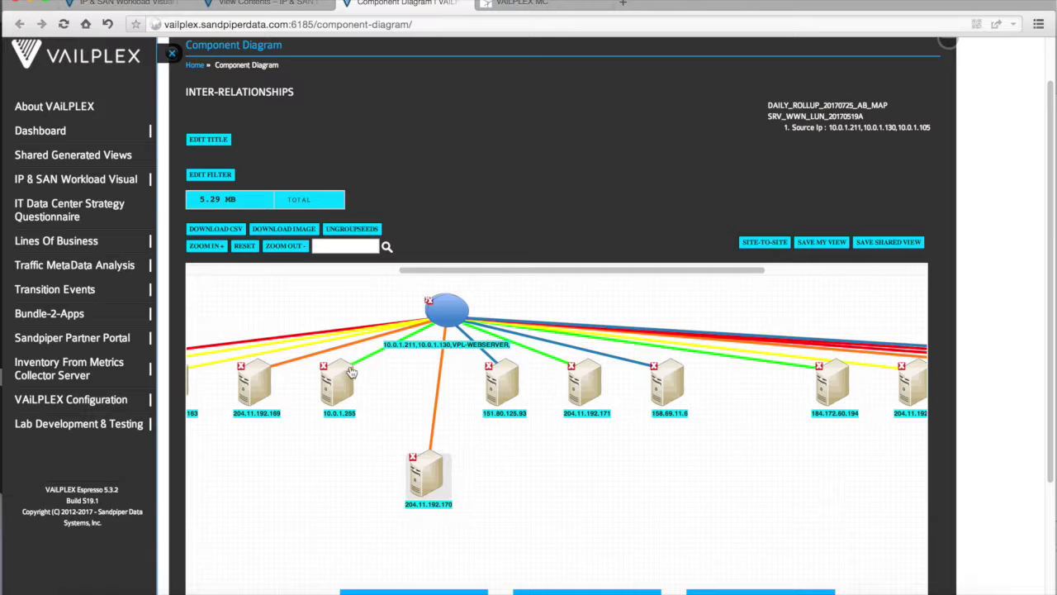
left_click(335, 405)
left_click_drag(335, 405, 336, 469)
left_click_drag(253, 387, 257, 463)
left_click_drag(503, 380, 519, 502)
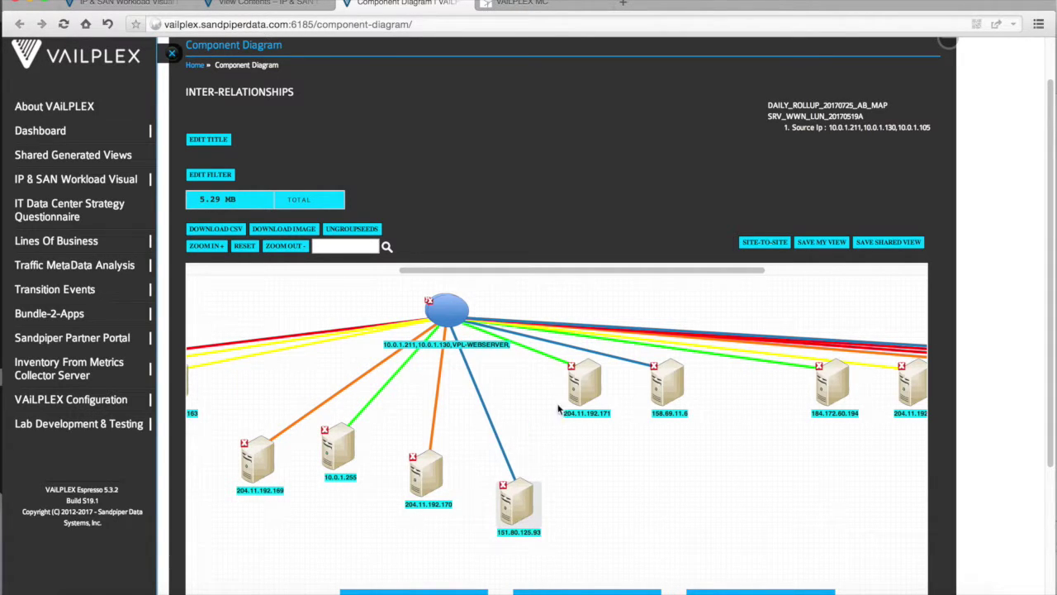
Move servers 204.11.192.171, 158.69.11.6 and 184.172.60.194 down below the seed group in the component diagram.
left_click(582, 389)
left_click_drag(582, 388, 597, 479)
left_click_drag(665, 391, 667, 485)
left_click_drag(830, 390, 752, 490)
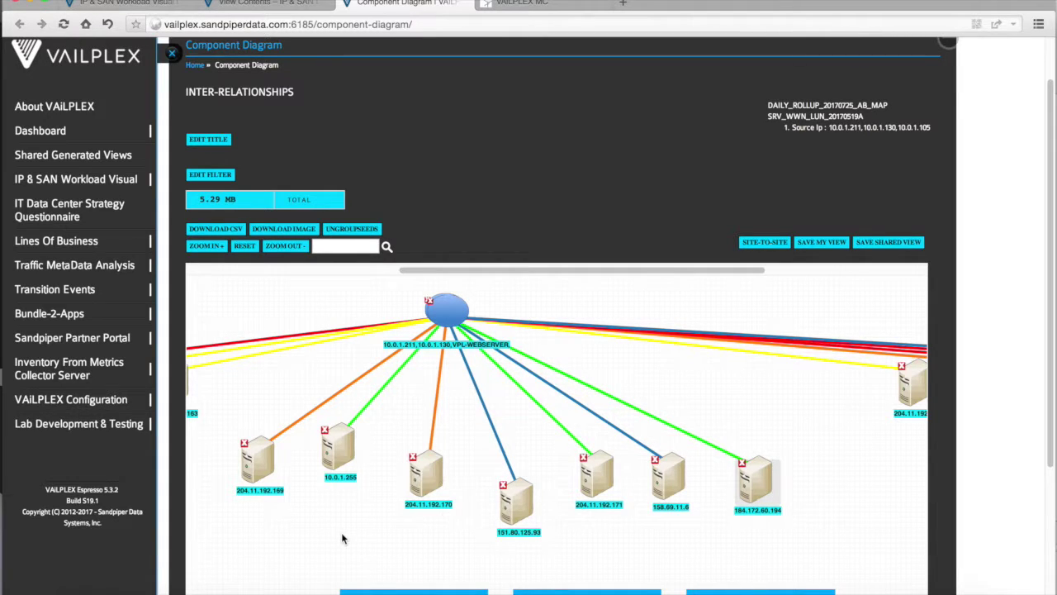
Remove servers 204.11.192.170, 151.80.125.93 and 204.11.192.171 from the component diagram.
left_click(412, 456)
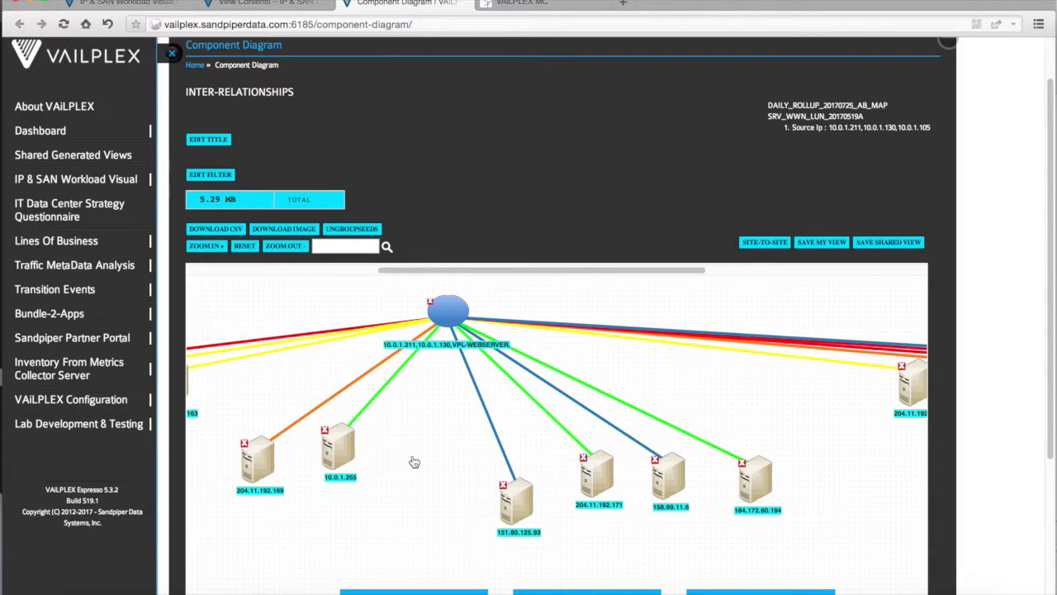
left_click(504, 486)
left_click(584, 457)
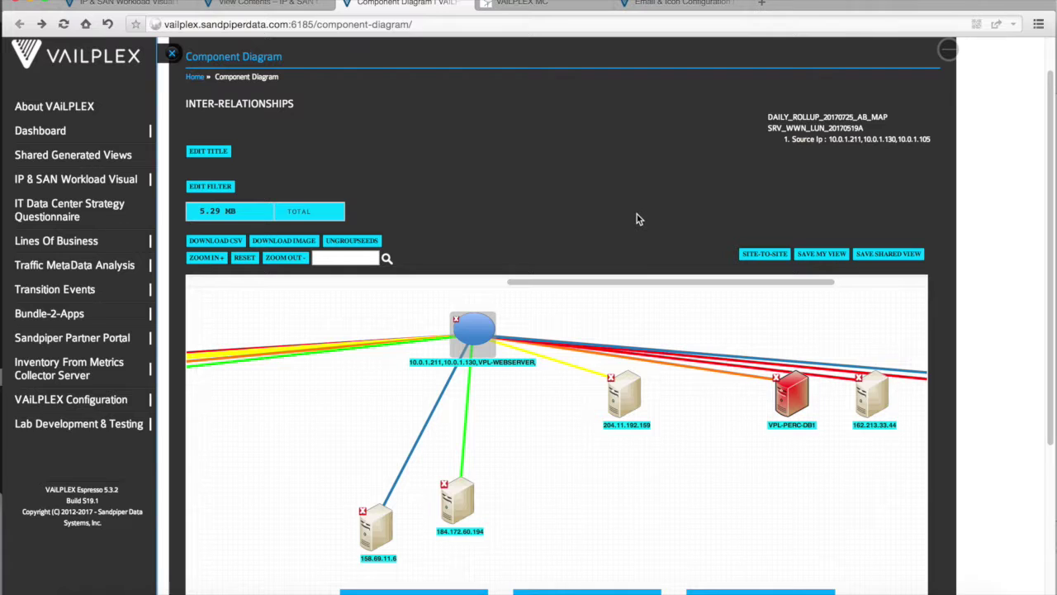
Move server 204.11.192.159 and the red VPL-PERC-DB1 server in beneath the seed group.
left_click_drag(630, 401, 547, 512)
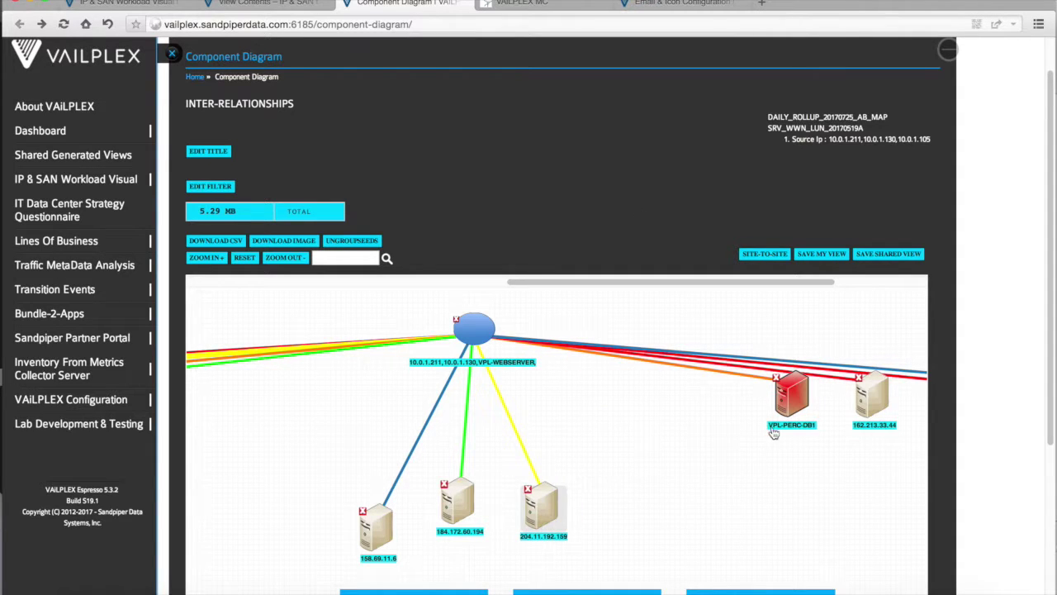
left_click_drag(789, 404, 603, 426)
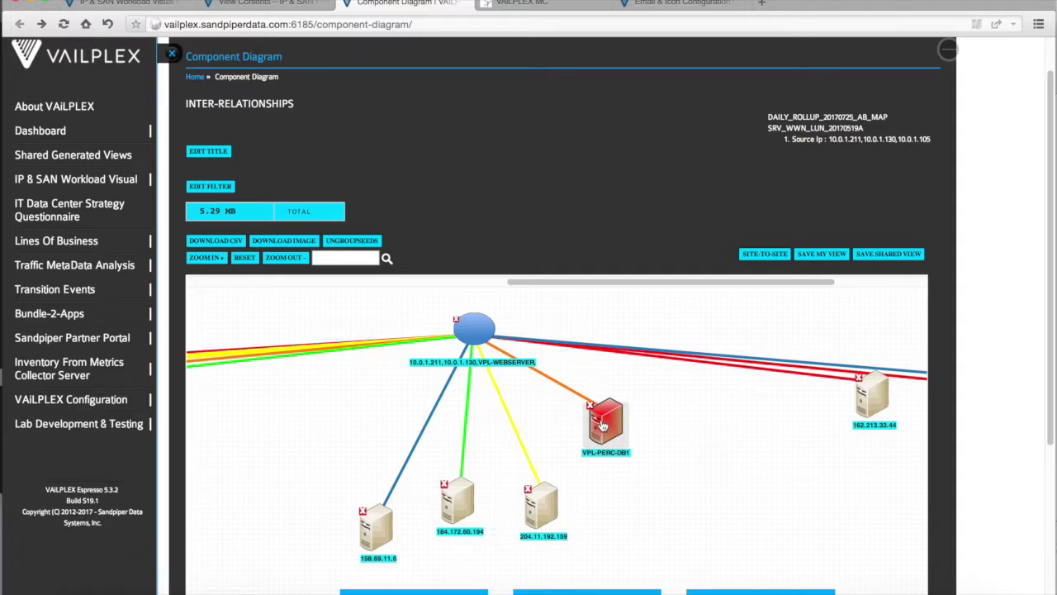
View the Email & Icon Configuration page and look through its settings.
left_click(669, 3)
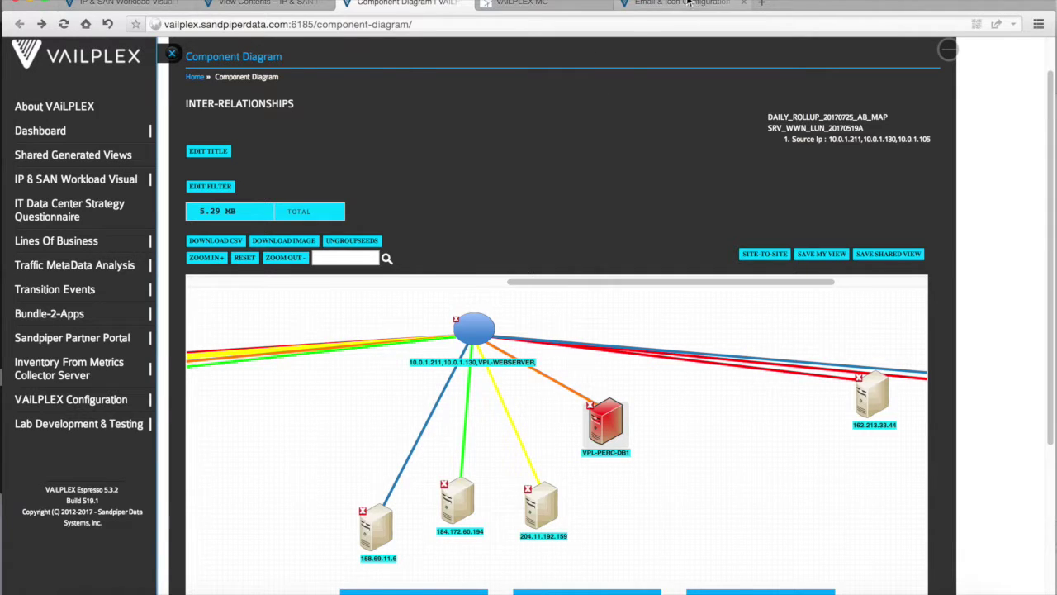
left_click(1053, 312)
left_click_drag(1052, 311, 1053, 355)
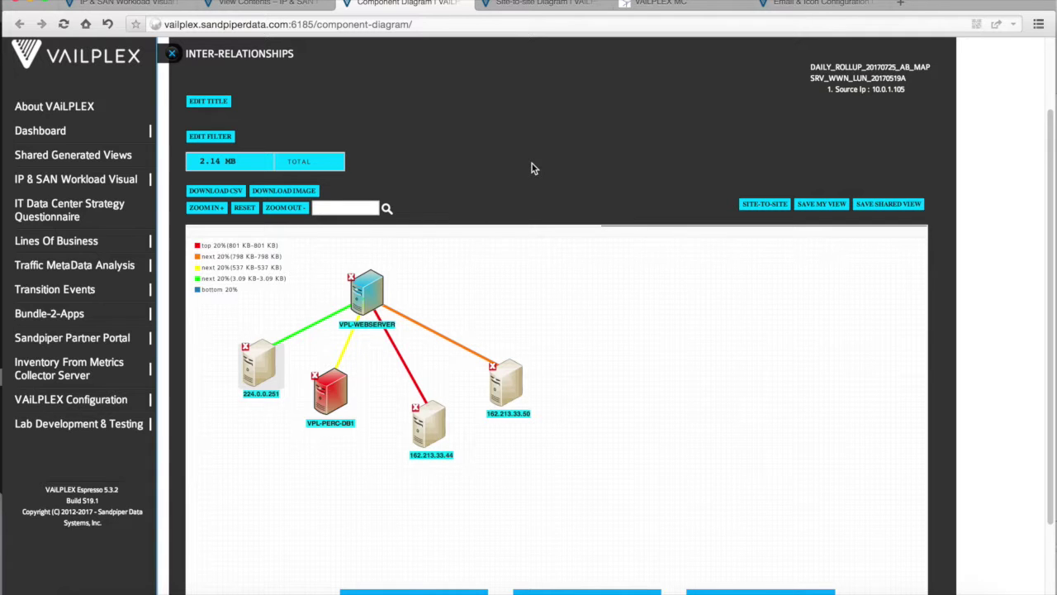
Bring up the site-to-site diagram and shift the Site1/Site2 divider closer to the servers.
left_click(544, 5)
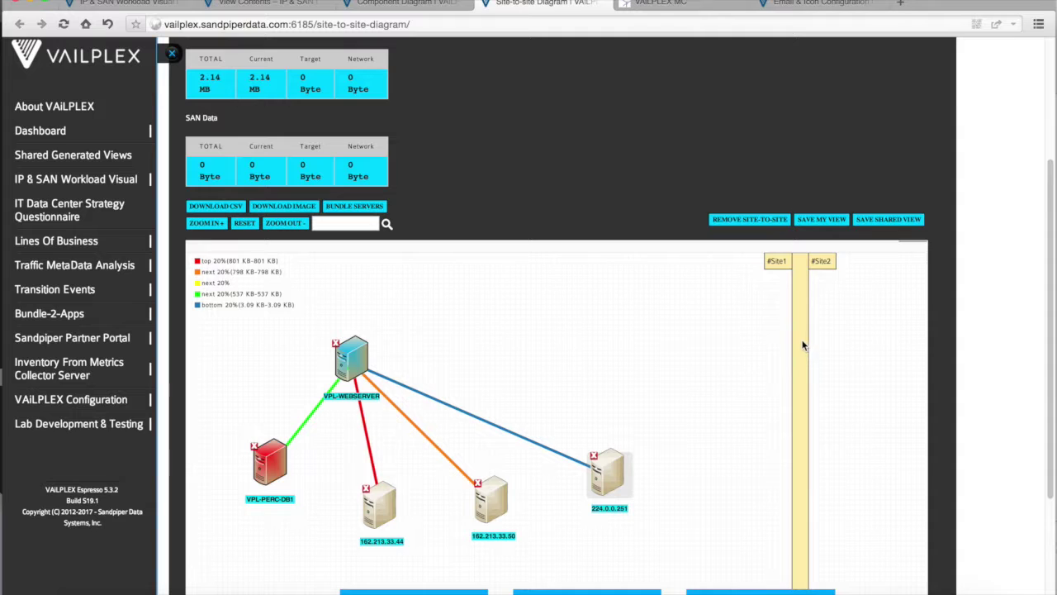
left_click_drag(803, 346, 748, 345)
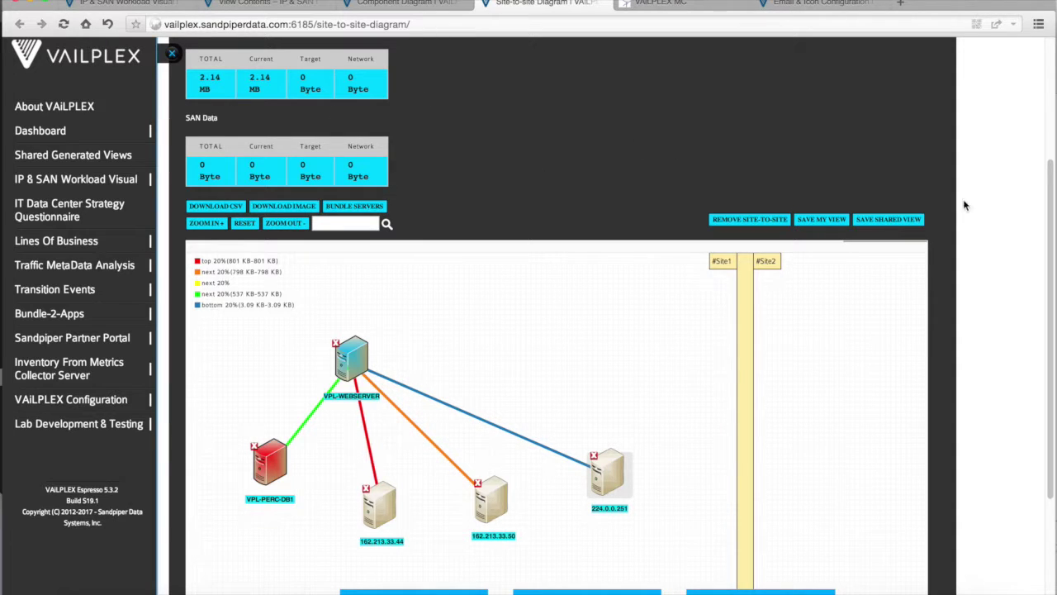
left_click(1049, 231)
left_click_drag(1049, 231, 1049, 219)
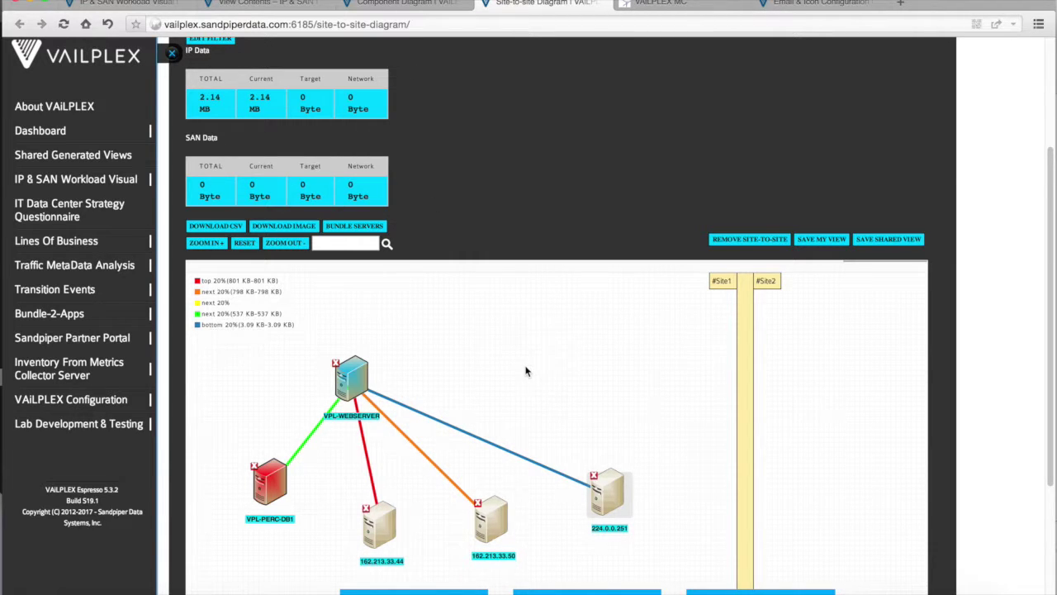
Move VPL-WEBSERVER across the divider into Site2 and inspect the details of its link to VPL-PERC-DB1.
left_click(350, 378)
left_click_drag(350, 378, 820, 365)
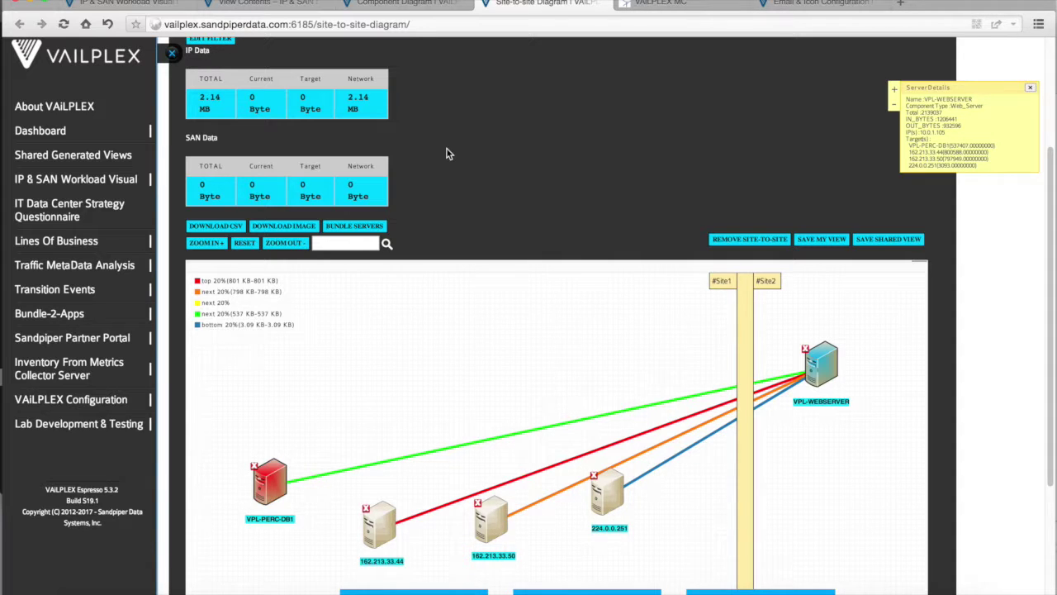
mouse_move(283, 485)
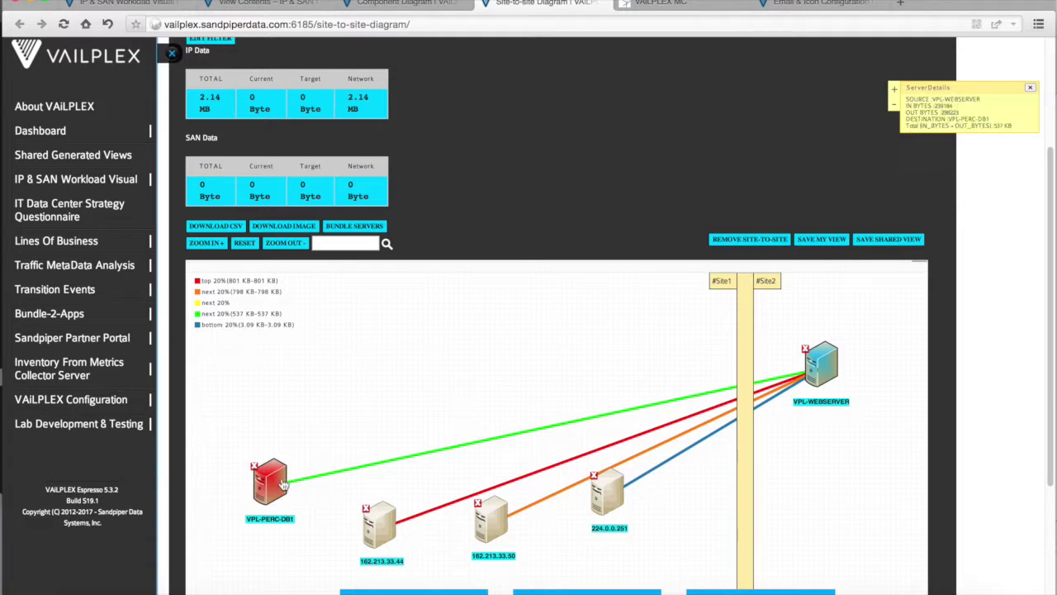
mouse_move(614, 516)
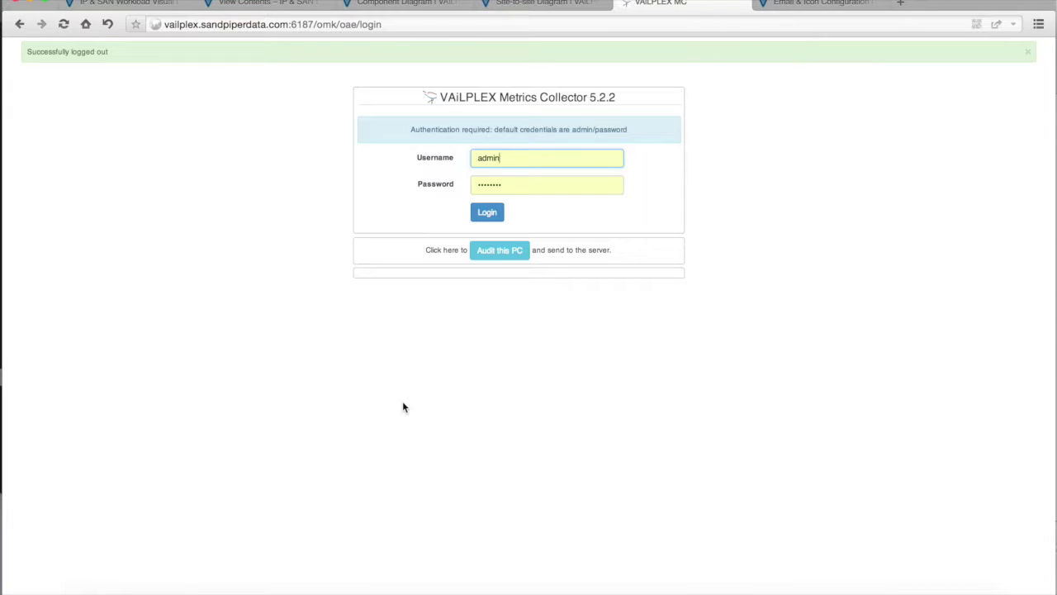
Log in to the VAiLPLEX Metrics Collector with the prefilled credentials and open the Active Directory discovery form.
left_click(492, 213)
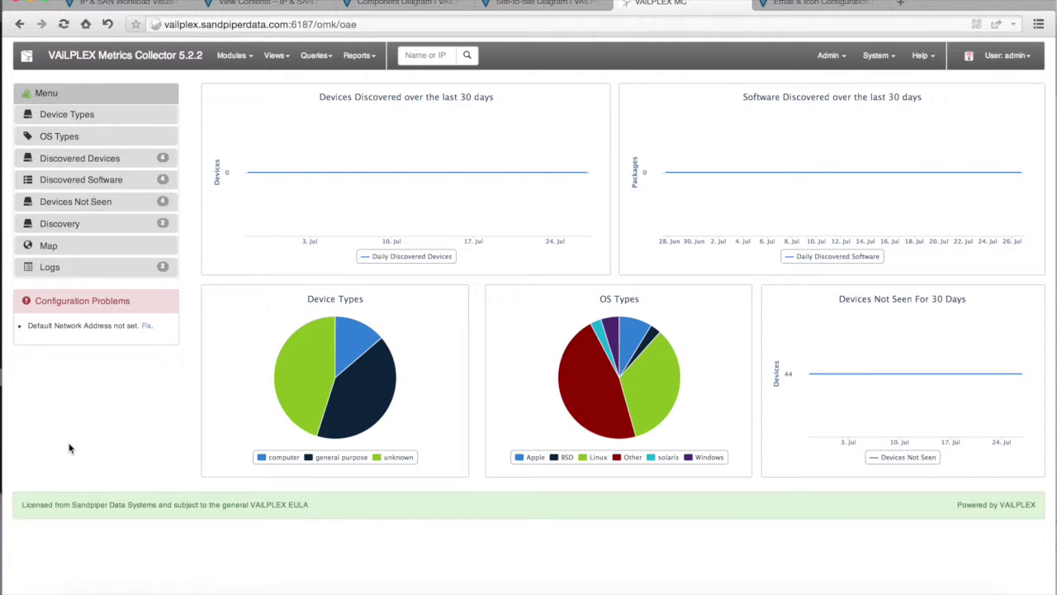
left_click(279, 60)
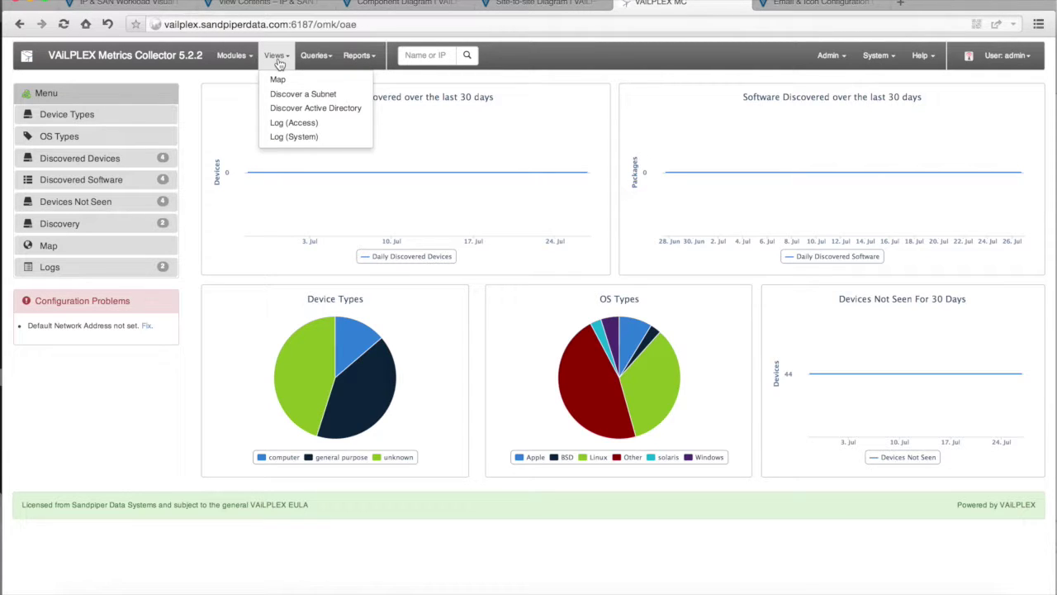
left_click(309, 109)
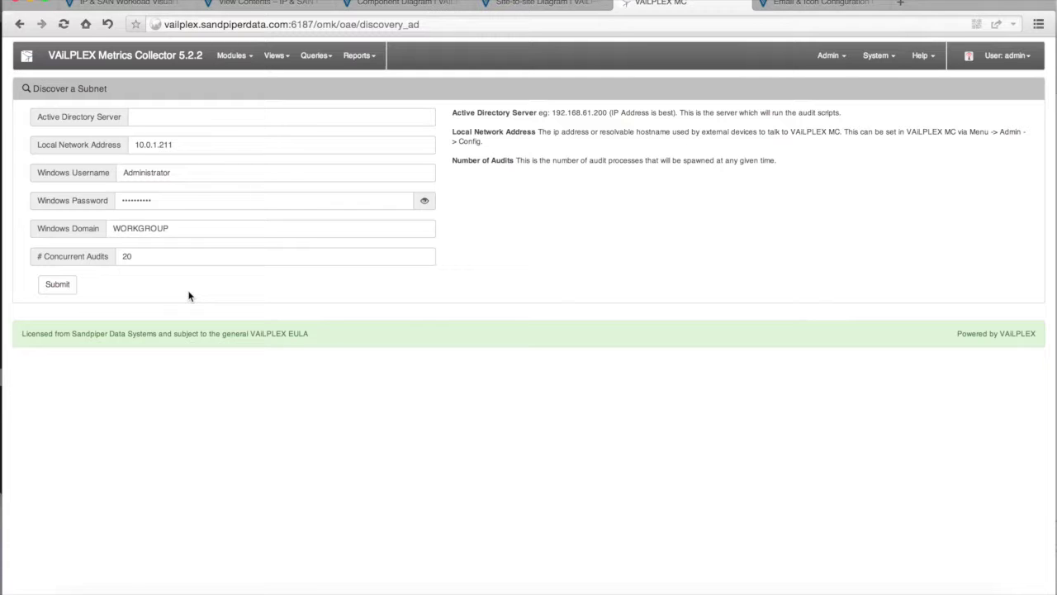
left_click(315, 56)
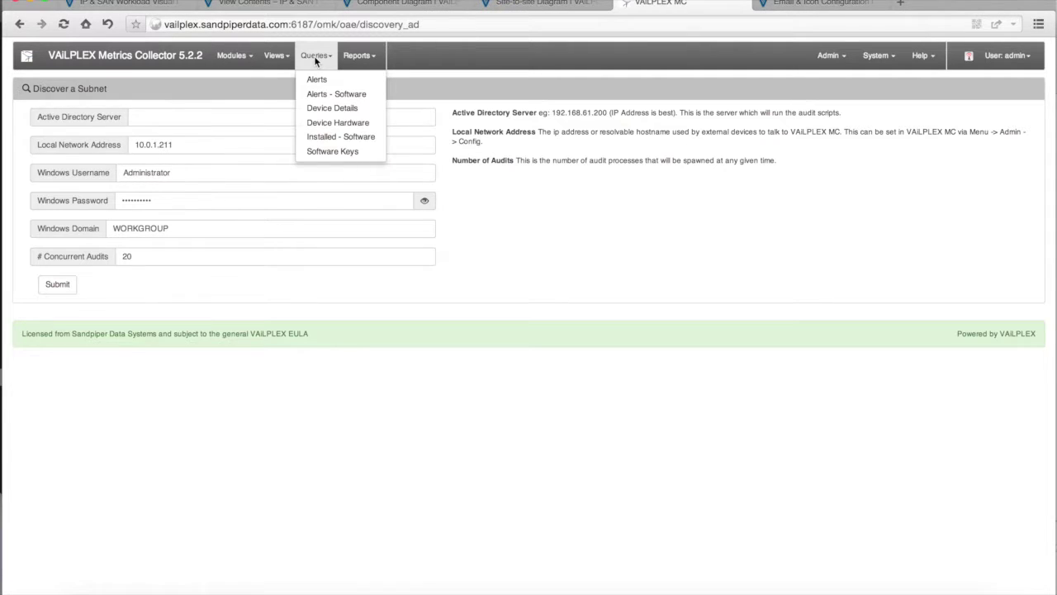
left_click(356, 58)
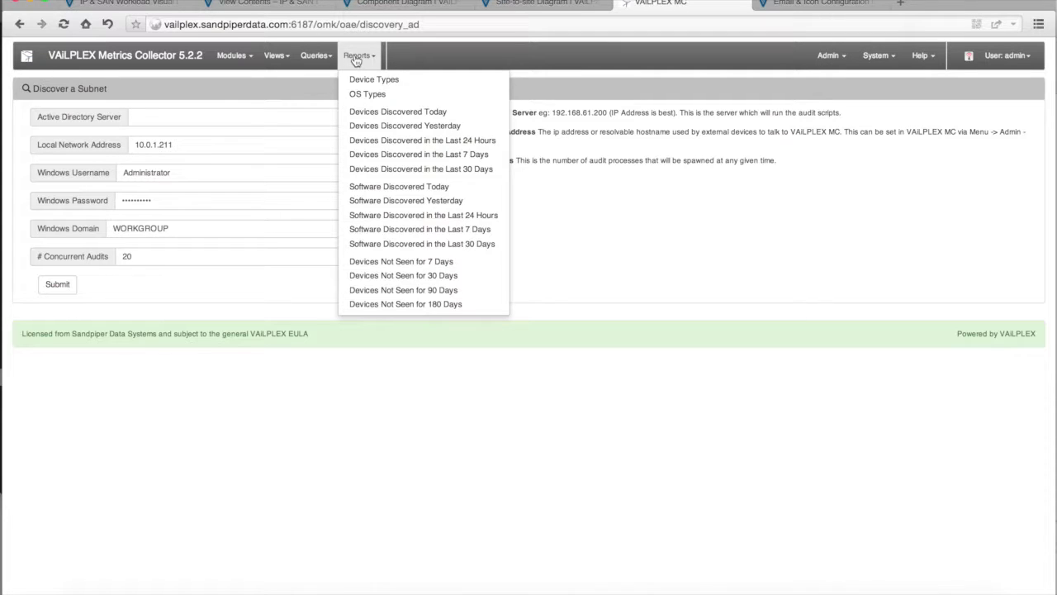
left_click(317, 58)
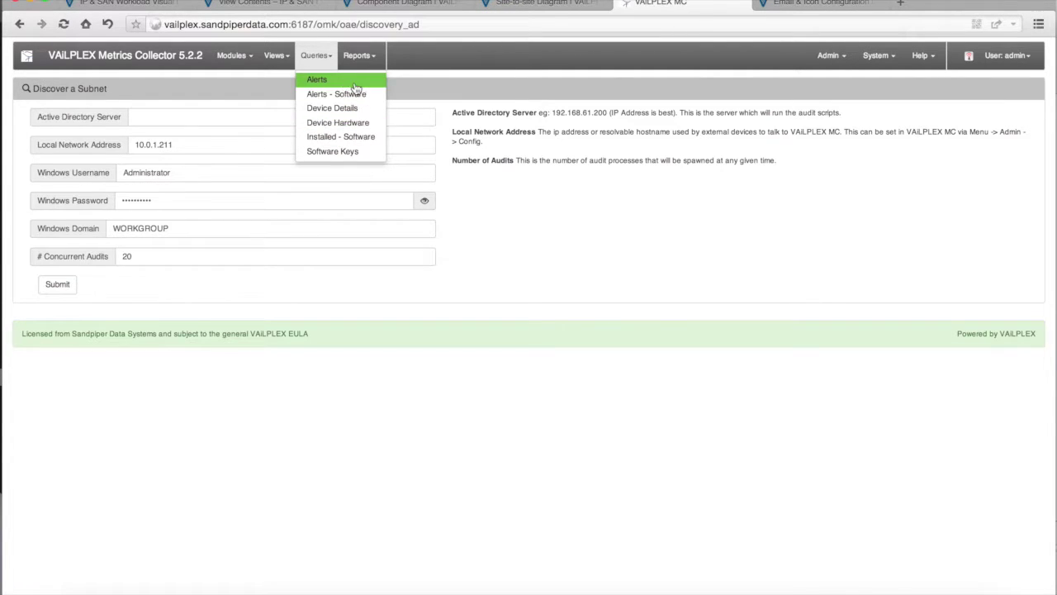
Open the OS Types report, list its Windows devices and view the details of vpl-hyper-v1.
left_click(358, 58)
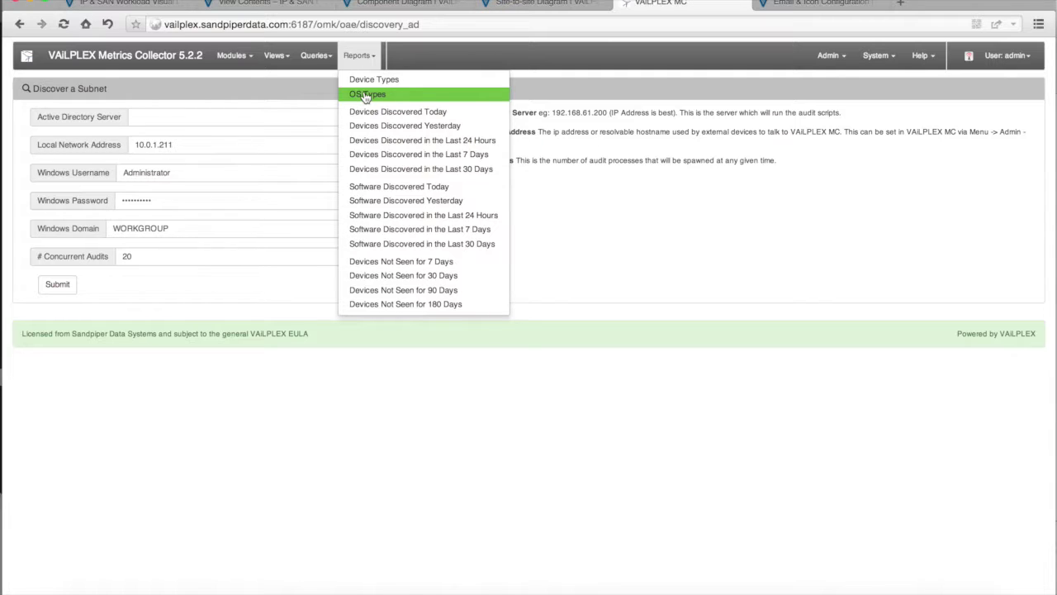
left_click(366, 95)
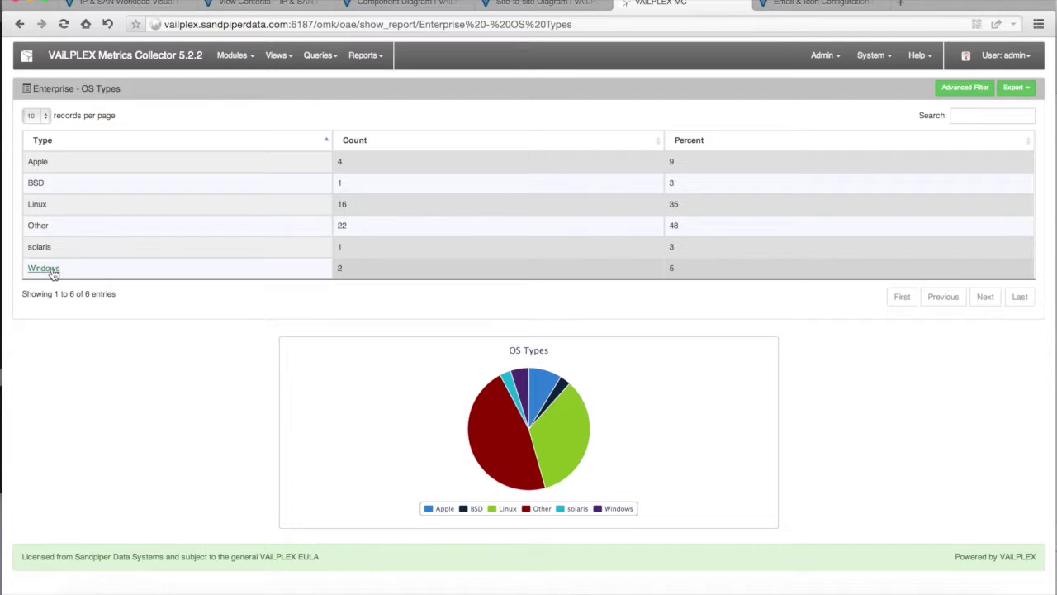
left_click(52, 272)
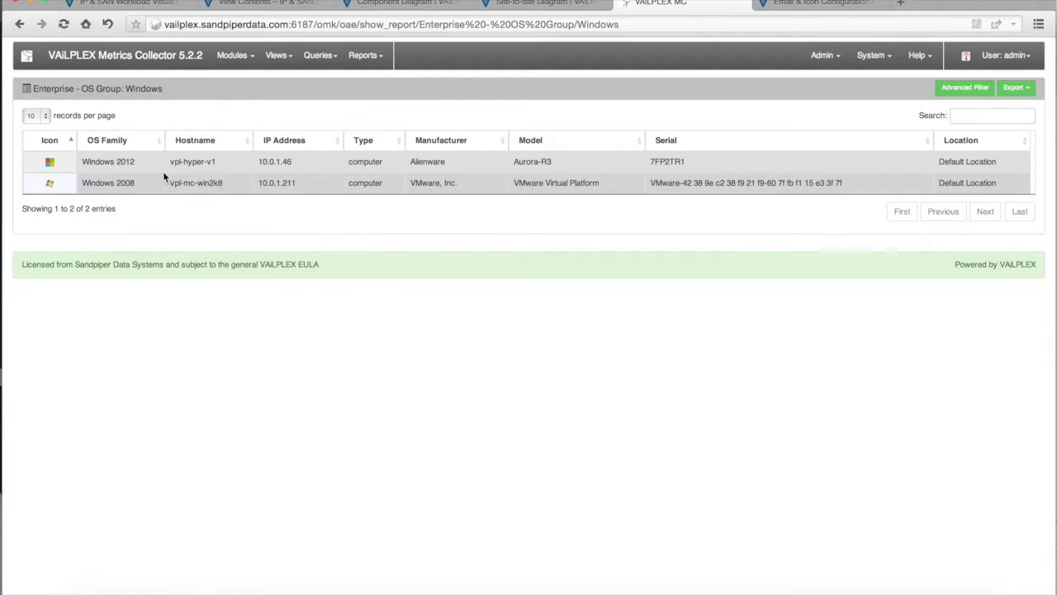
left_click(212, 166)
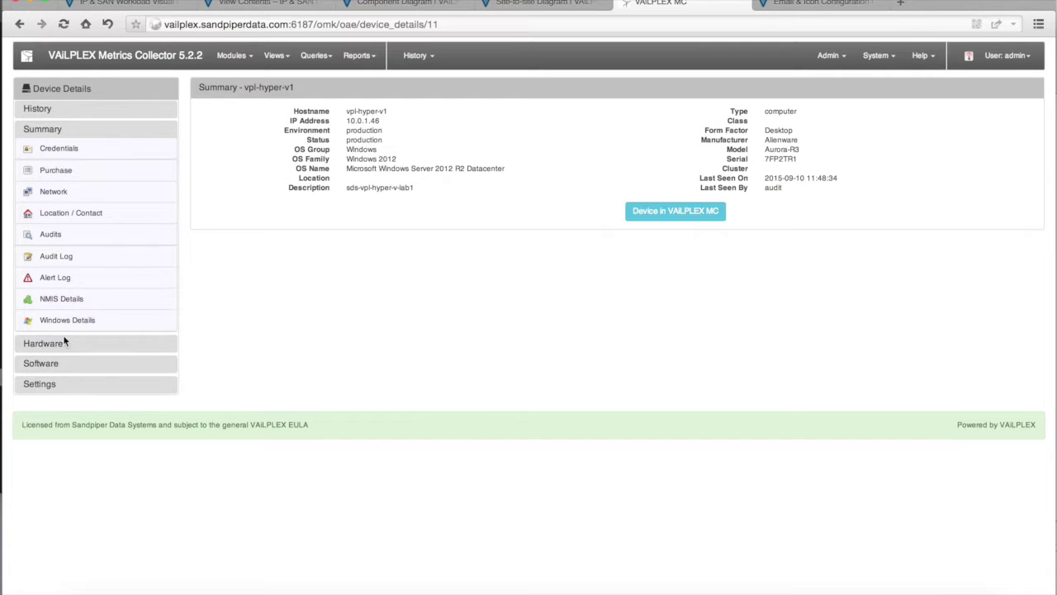
Display the processor, memory and hard drive details in the hardware section of vpl-hyper-v1.
left_click(43, 343)
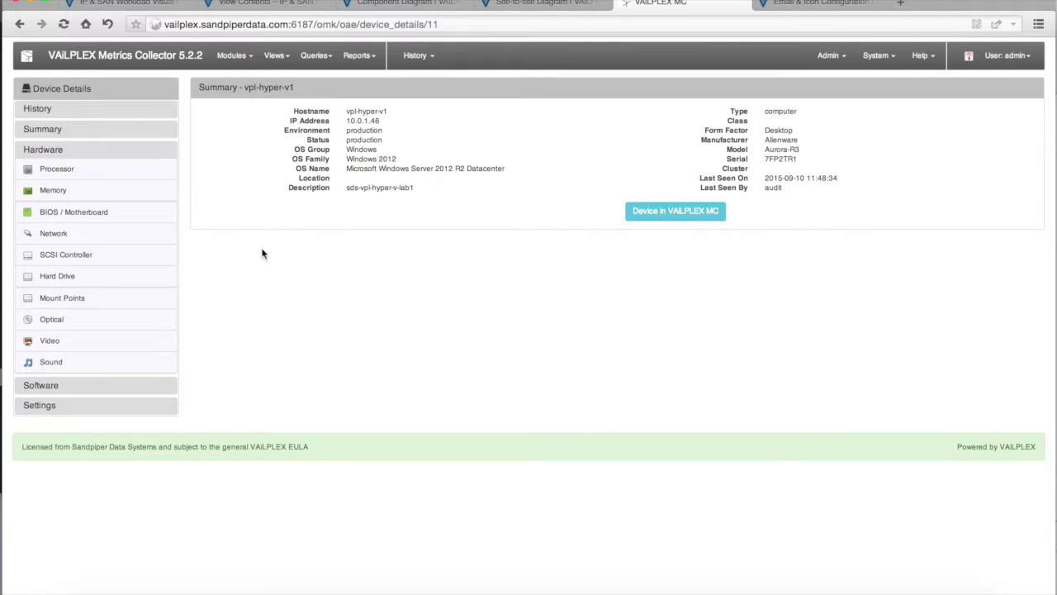
left_click(56, 170)
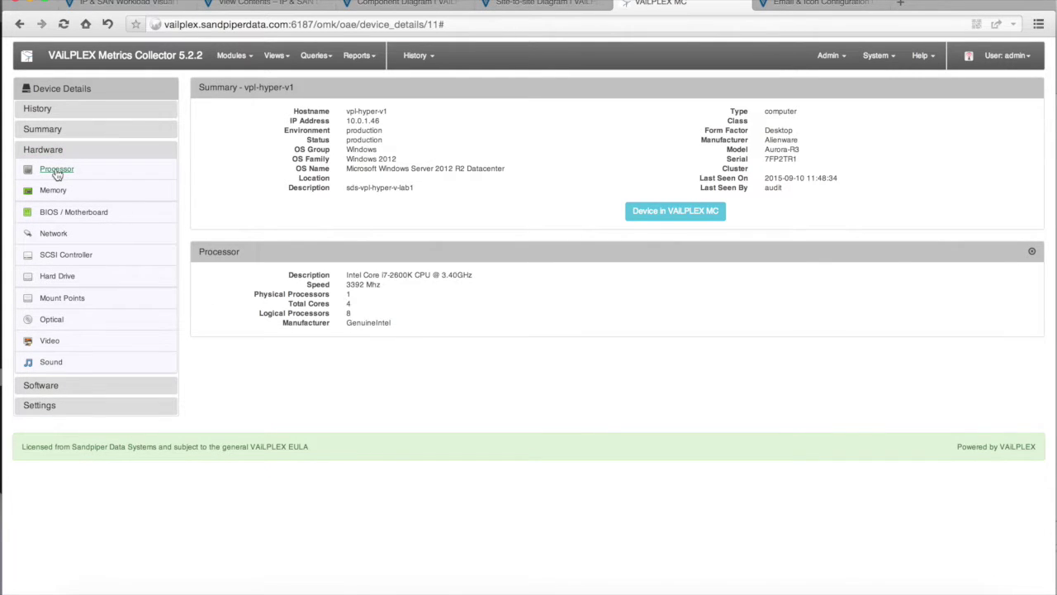
left_click(53, 191)
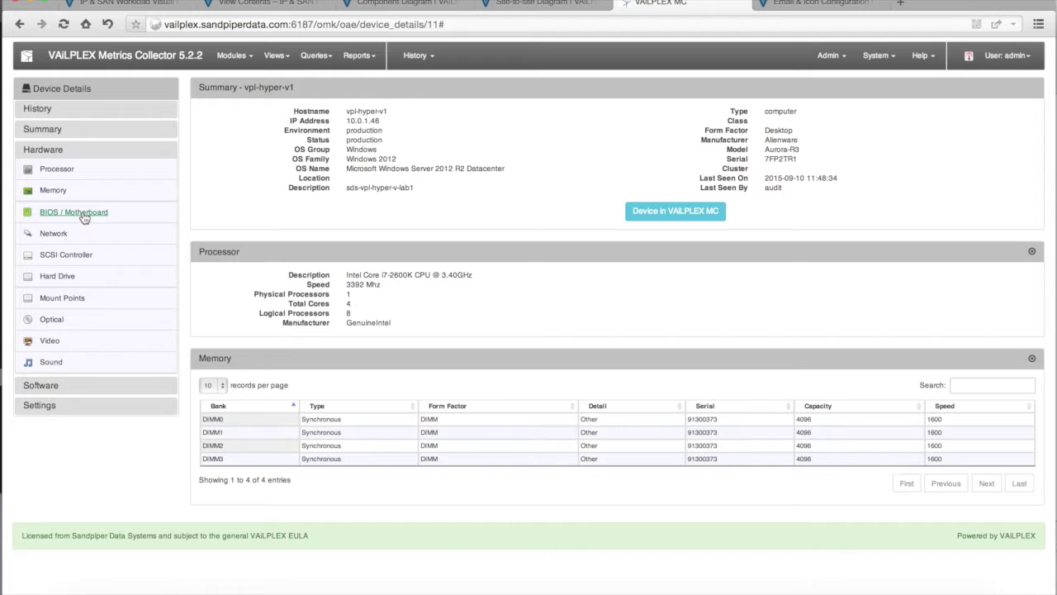
left_click(66, 279)
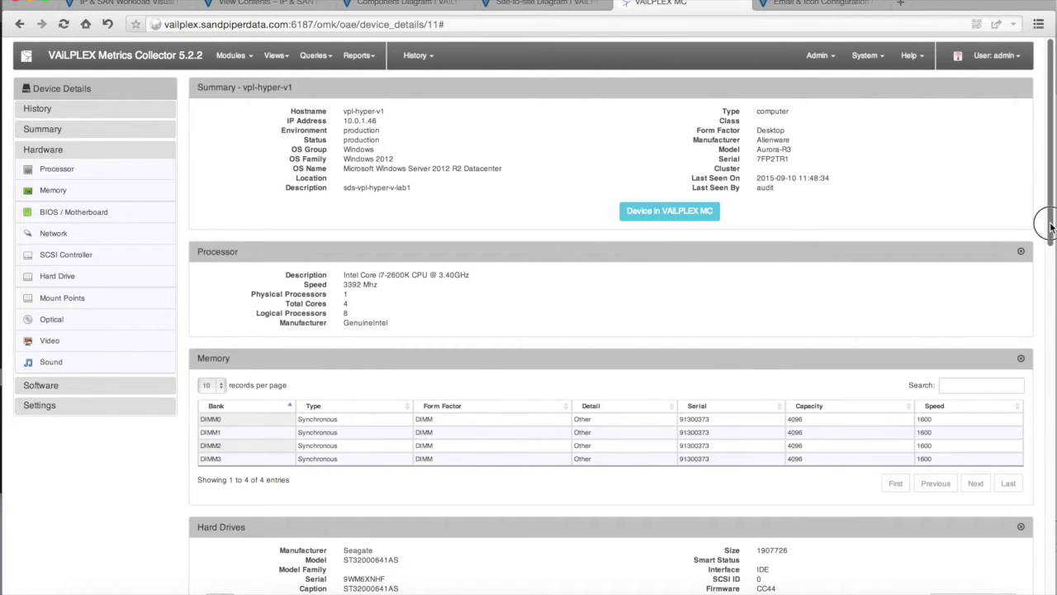
left_click_drag(1050, 229, 1000, 229)
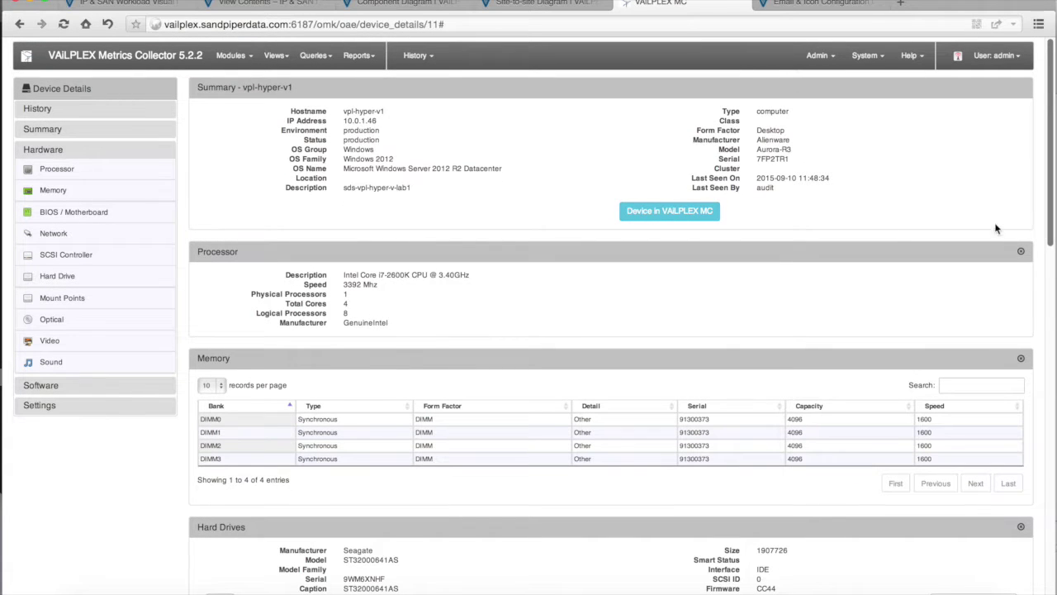